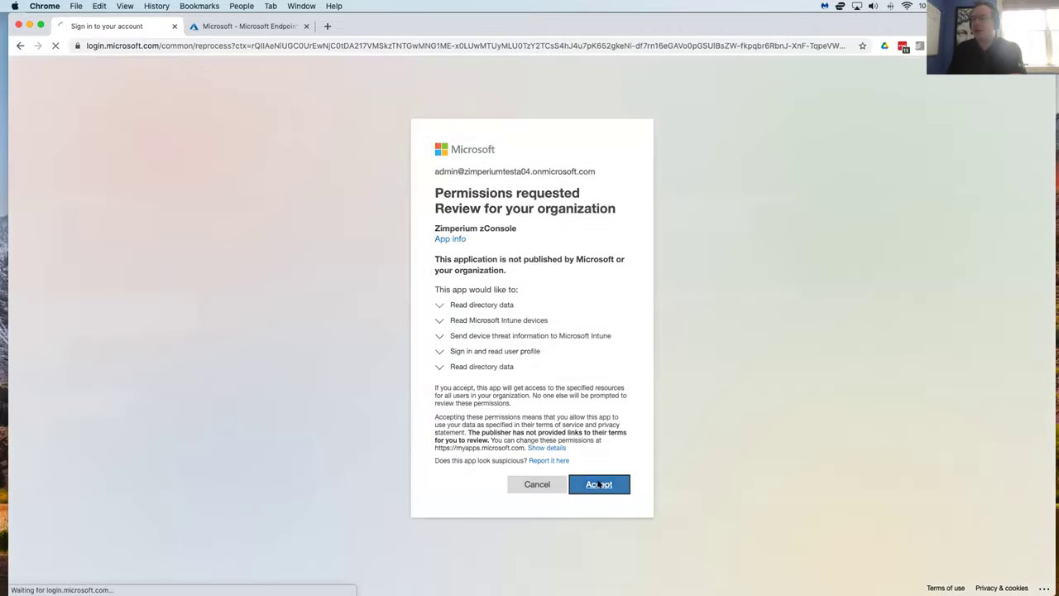
- Grant consent for zConsole, zIPS iOS and zIPS Android in Azure Active Directory, and continue to the MDM setup
click(599, 485)
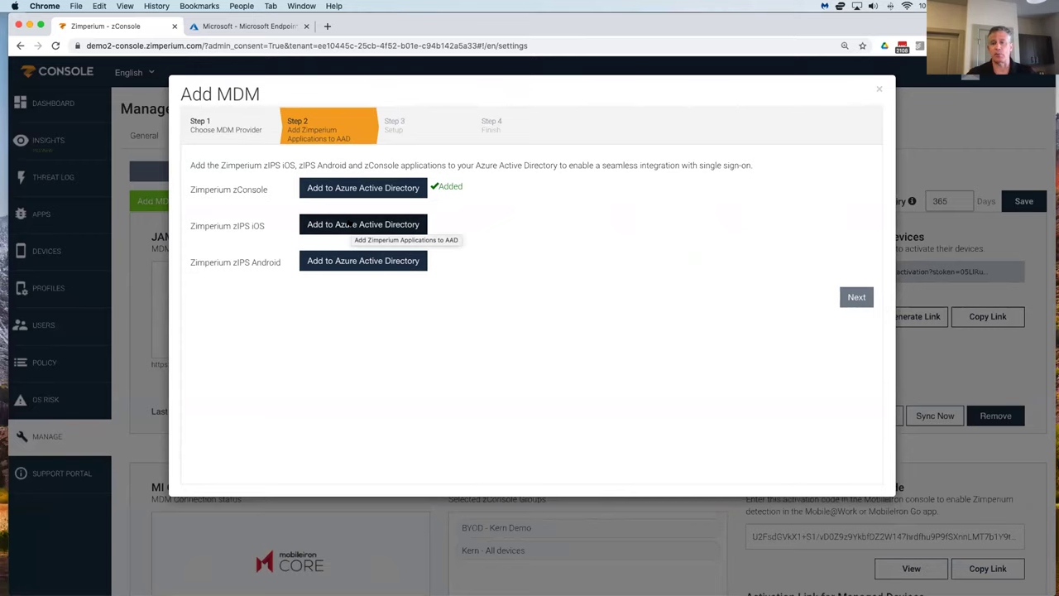
click(349, 225)
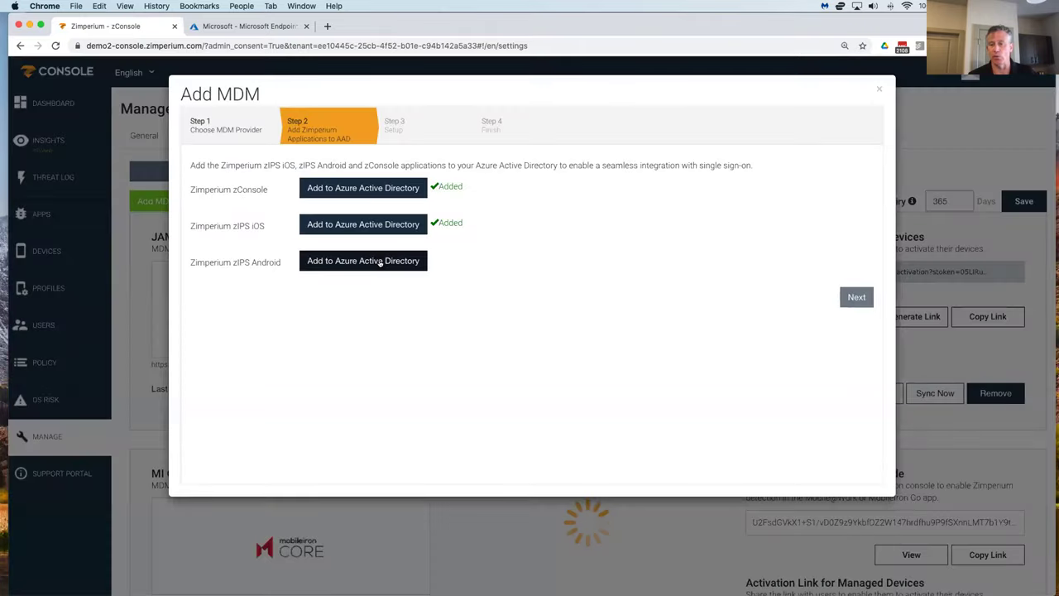
click(378, 261)
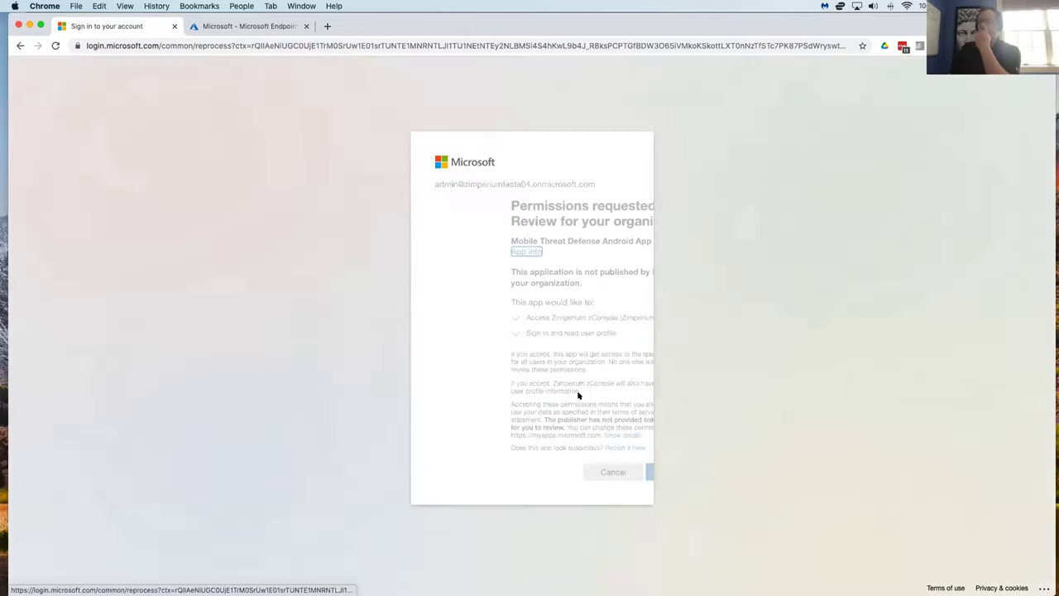
click(602, 471)
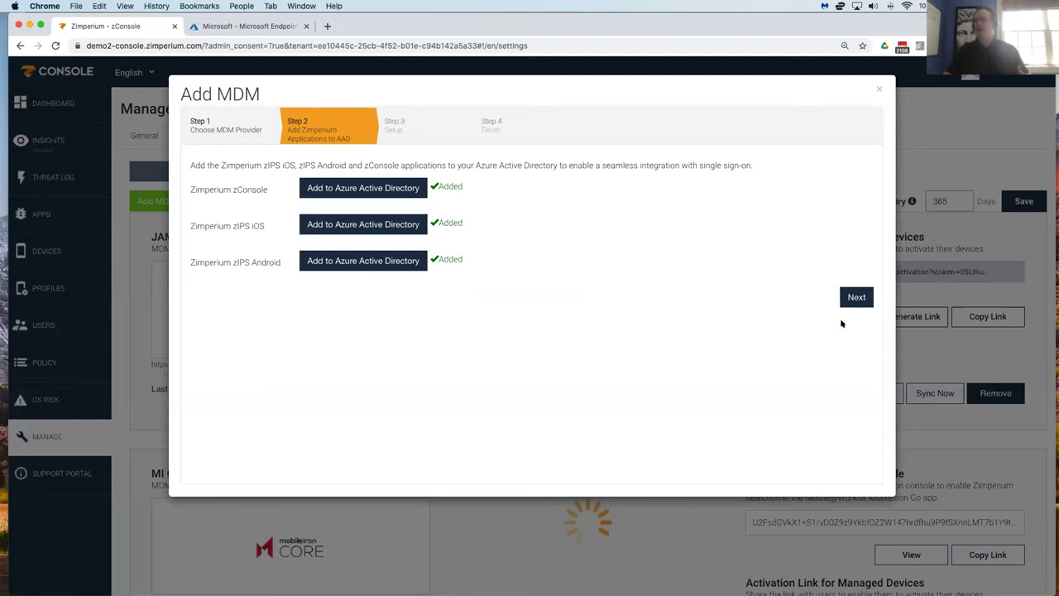
click(855, 299)
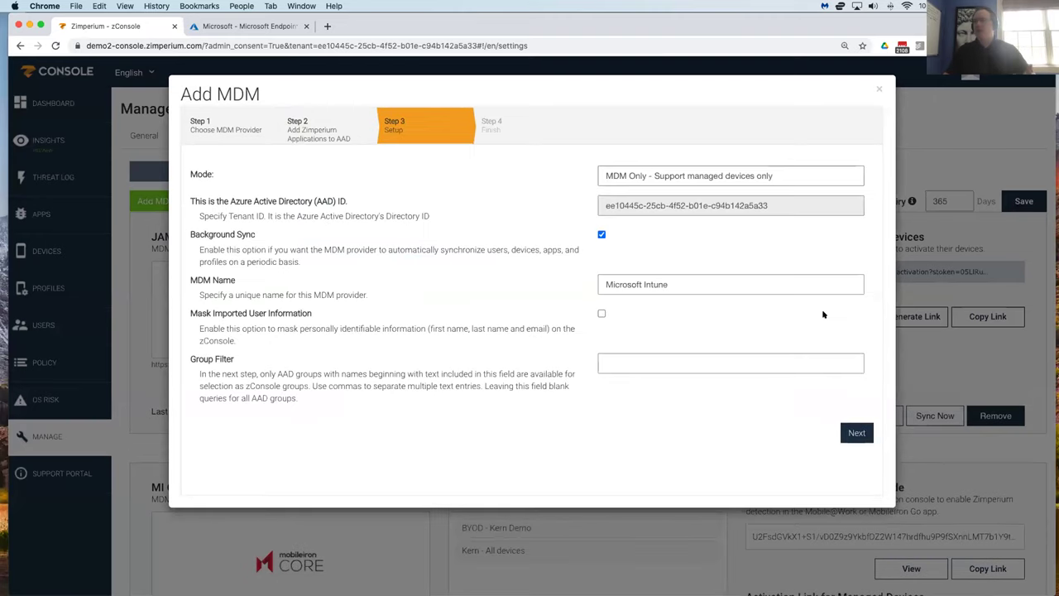
- Set the mode to MDM + MAM for managed and unmanaged devices, name the MDM "Test EMM", and continue to group selection
click(744, 176)
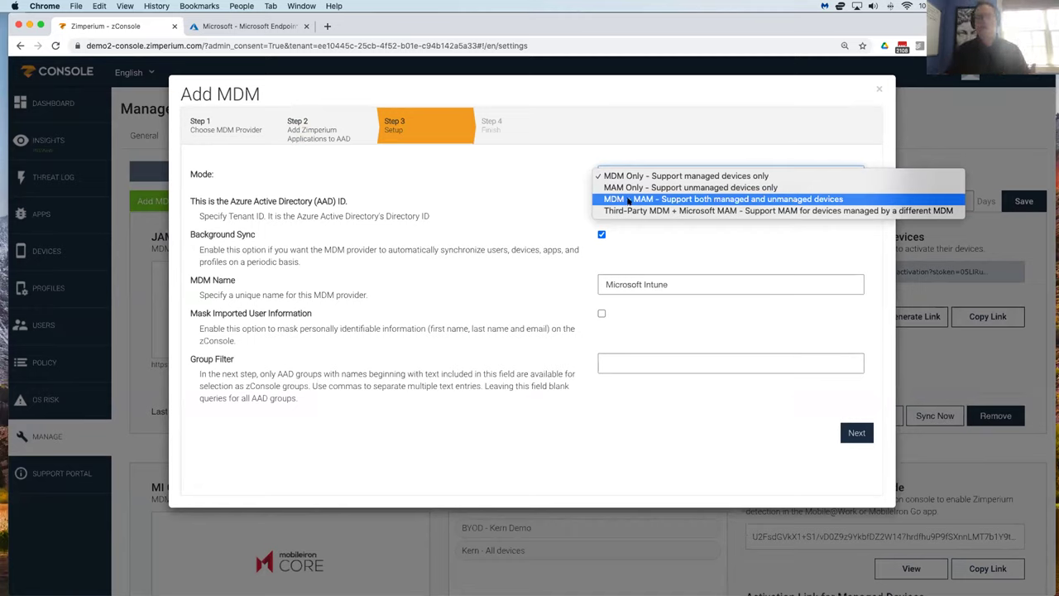
key(Return)
drag(670, 284, 613, 282)
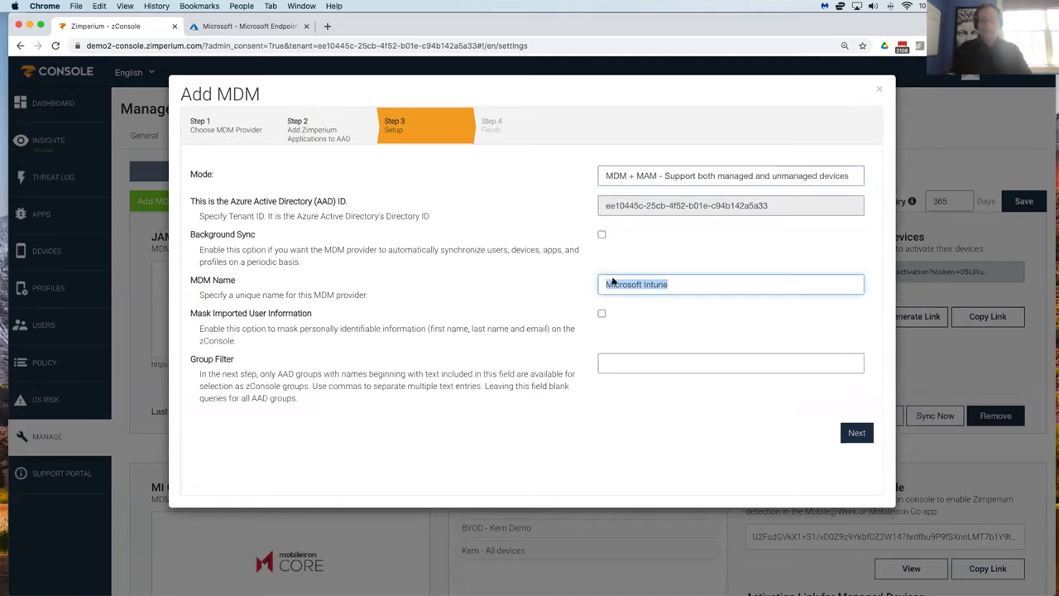
text(Test EMM)
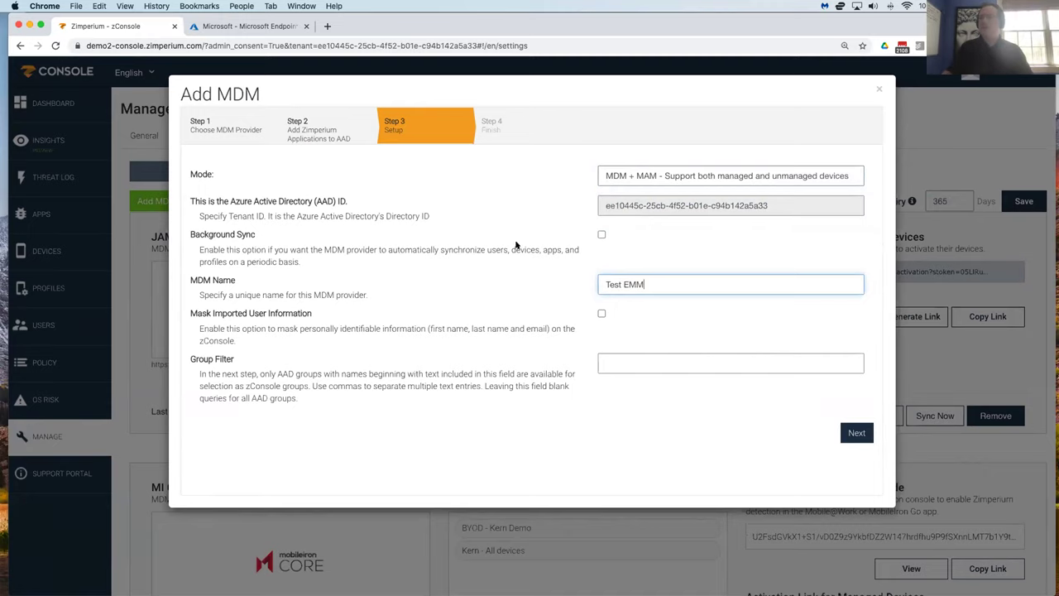
click(601, 235)
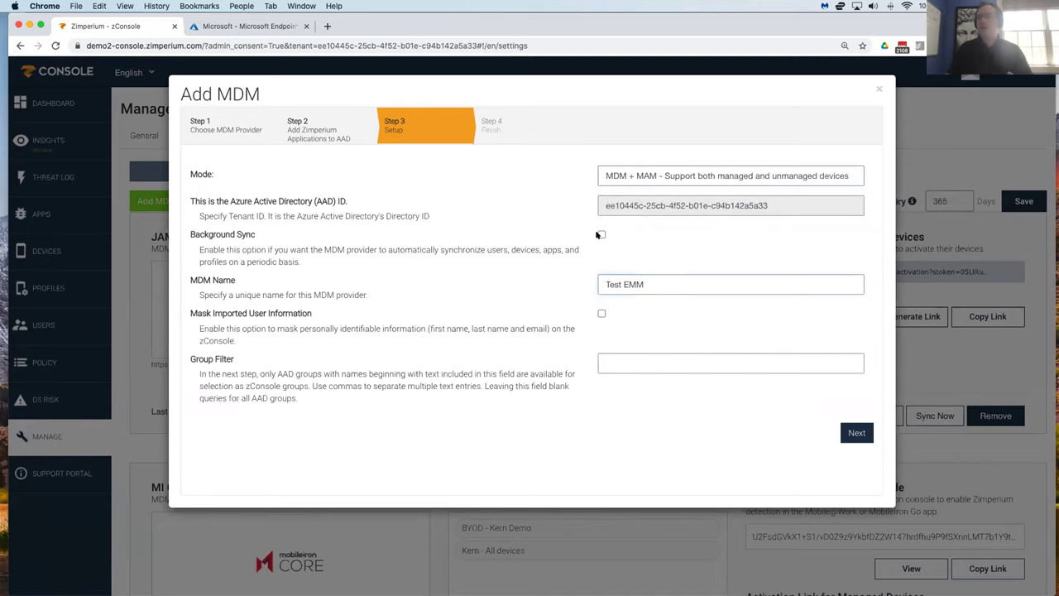
click(856, 433)
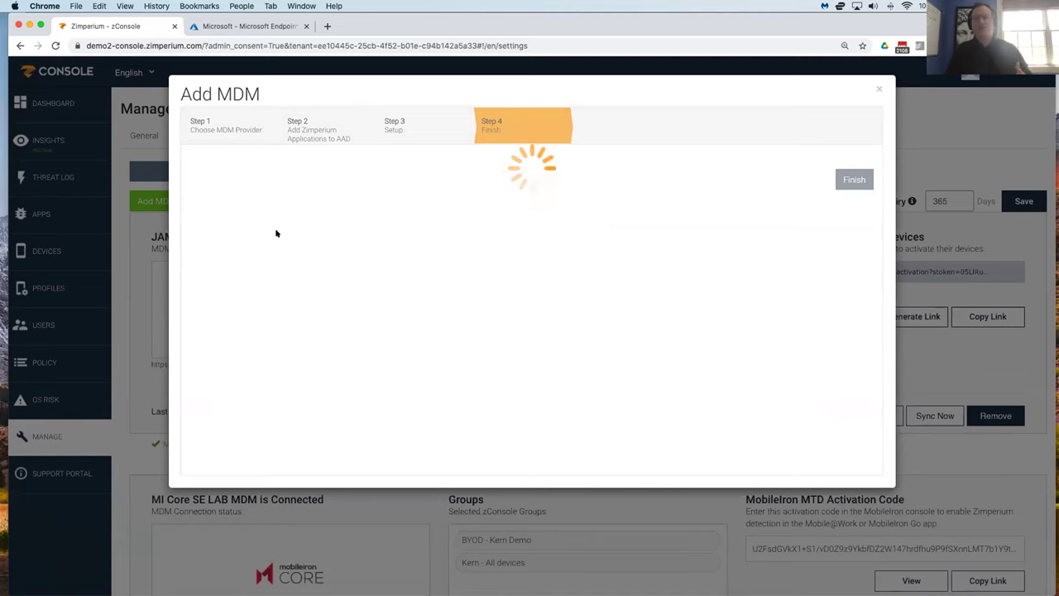
- Select the Execs, BYOD and Demo2 groups from the available MDM groups as zConsole groups, in that order
click(269, 198)
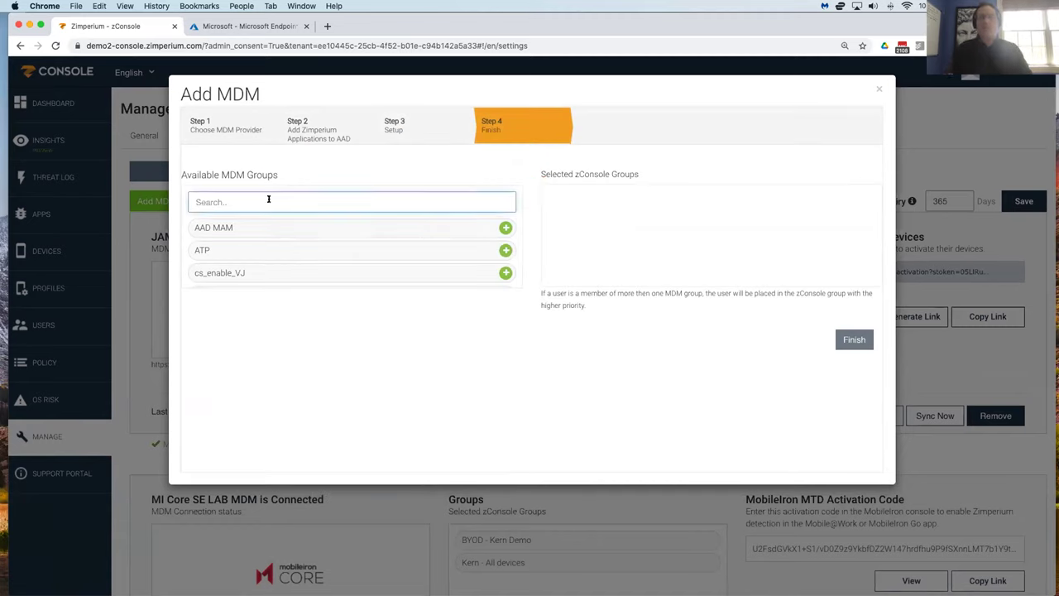
text(kern)
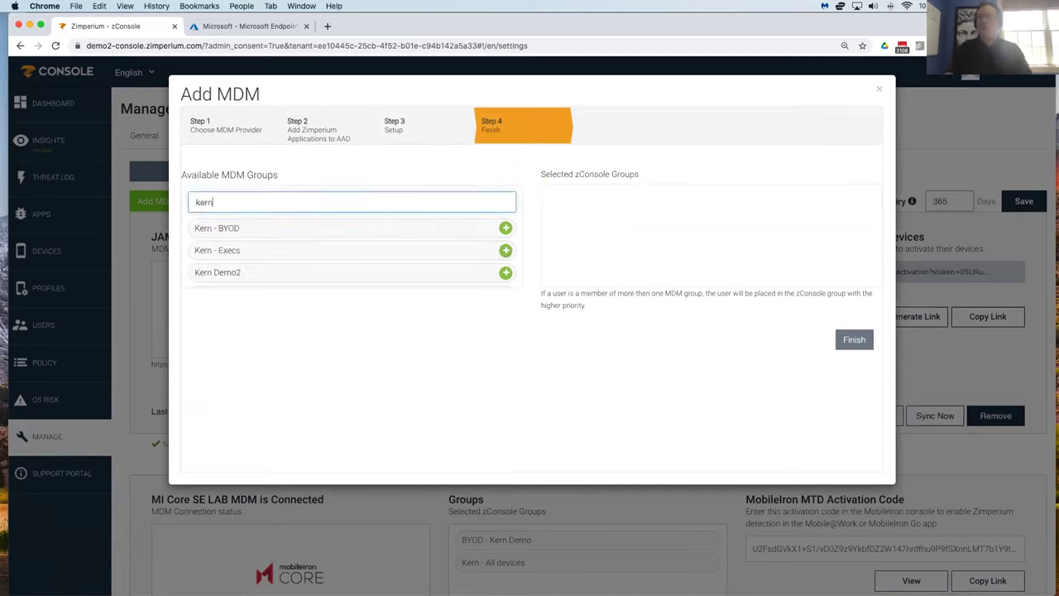
click(505, 250)
click(505, 228)
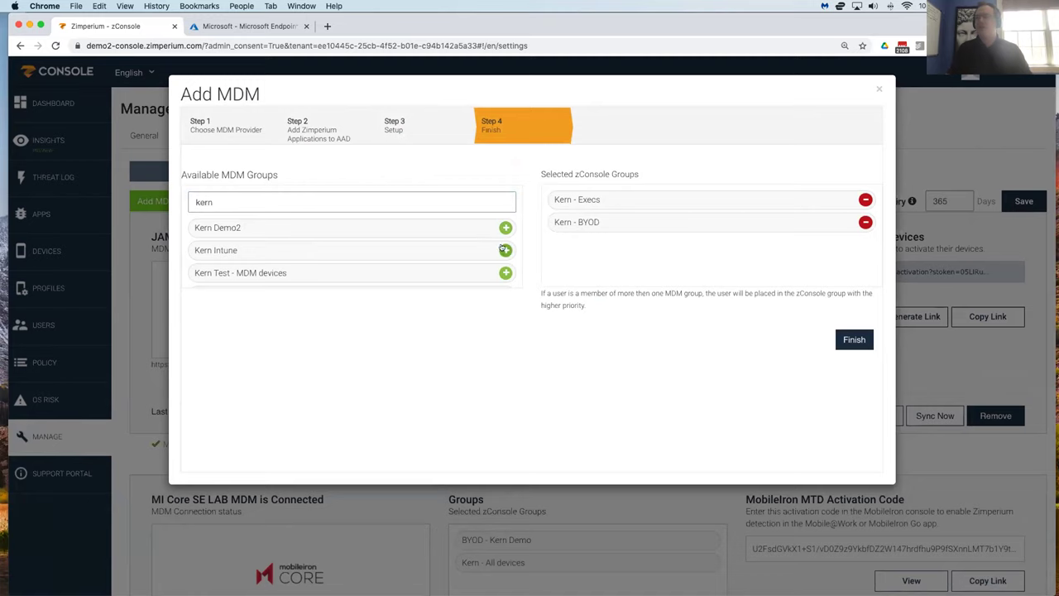
click(505, 228)
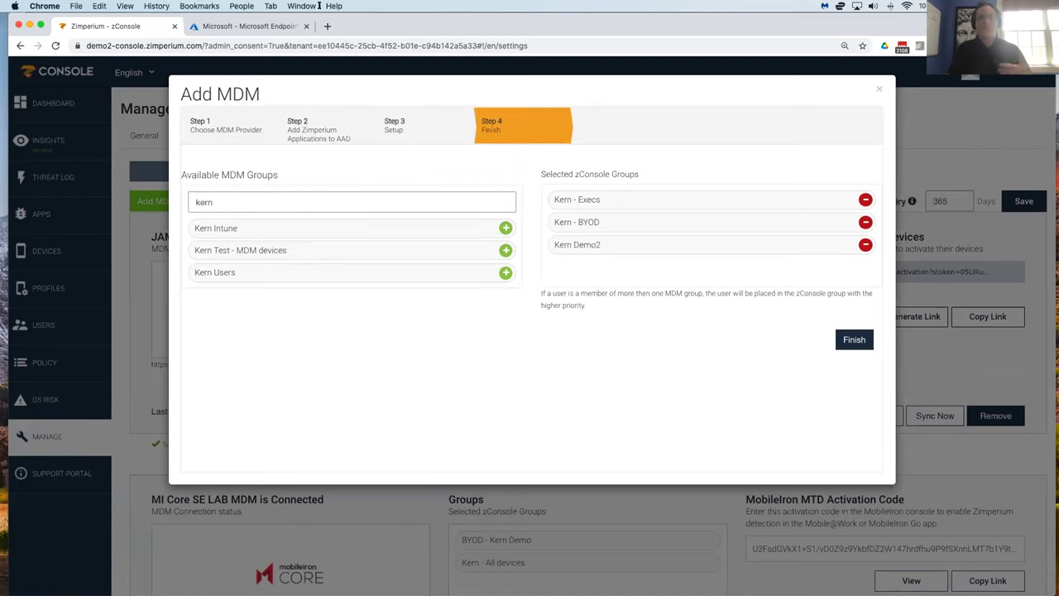
- Switch to the Microsoft Endpoint Manager admin center and start an iOS/iPadOS app protection policy named "test", continuing to its apps
click(226, 24)
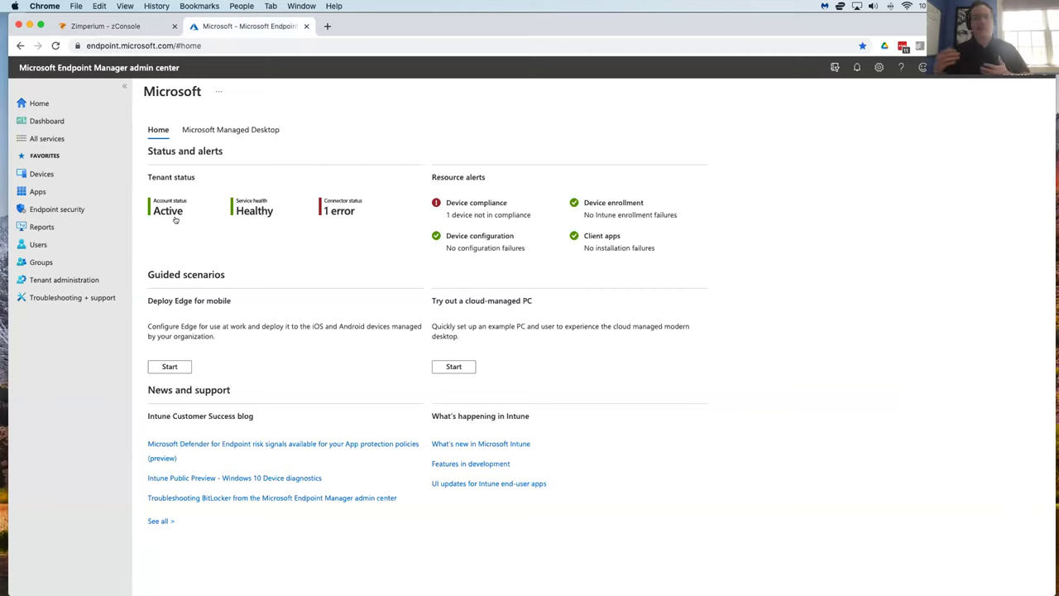
click(45, 192)
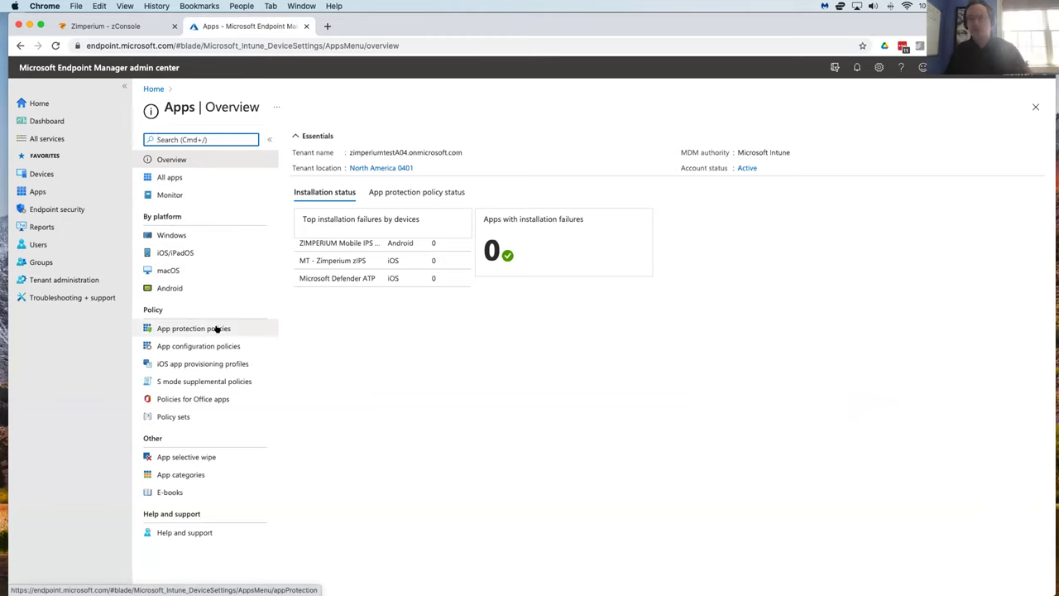
click(216, 329)
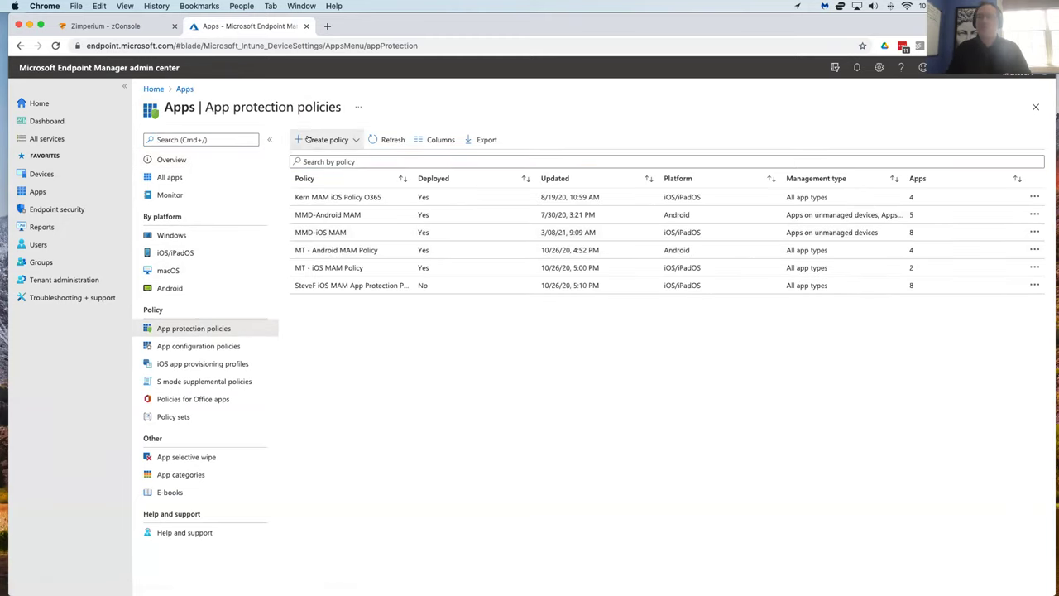
click(328, 140)
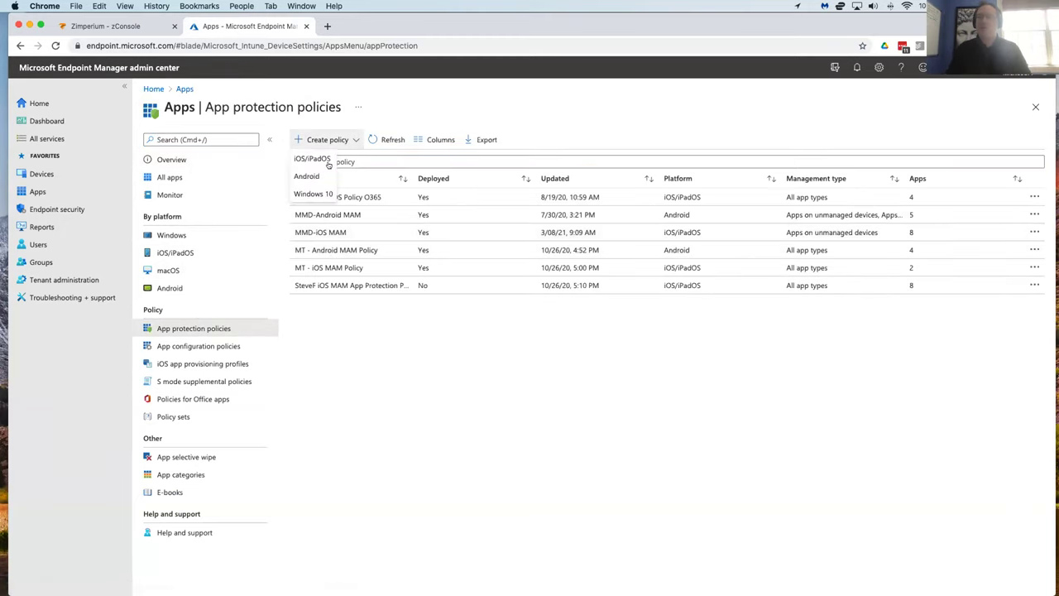
click(318, 159)
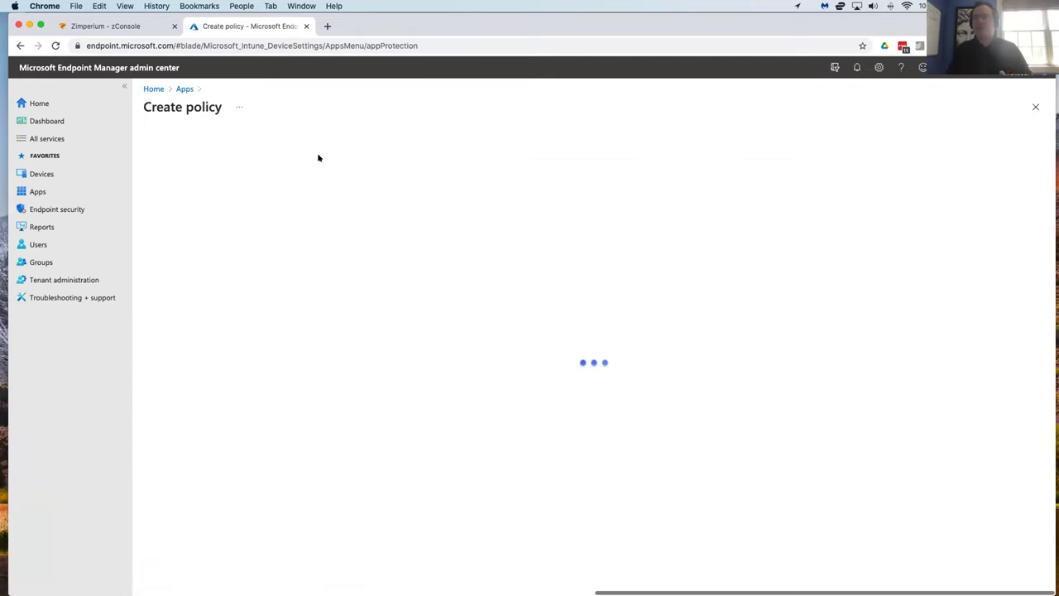
click(341, 172)
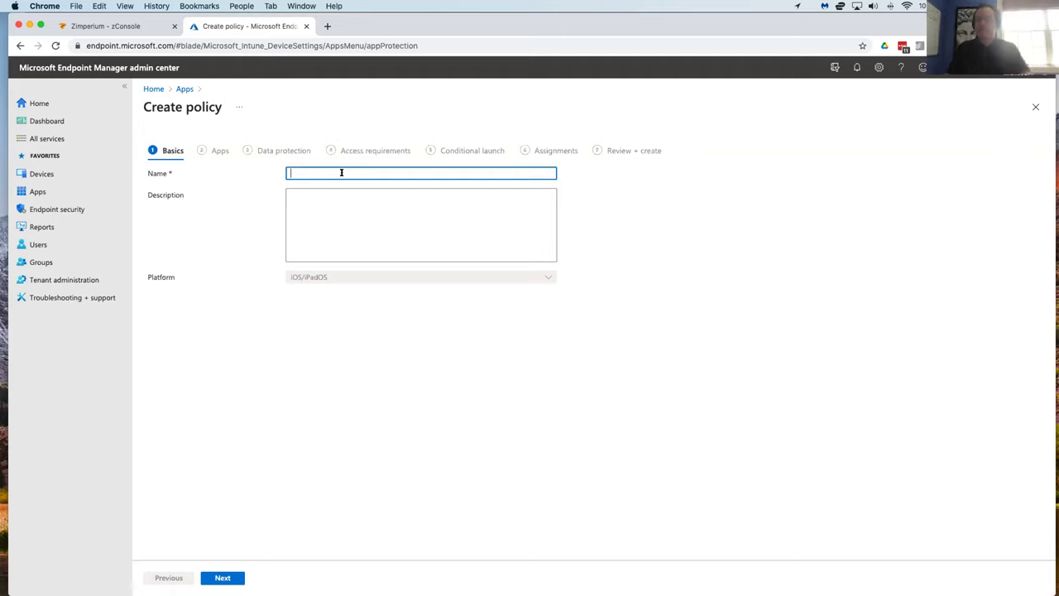
text(test)
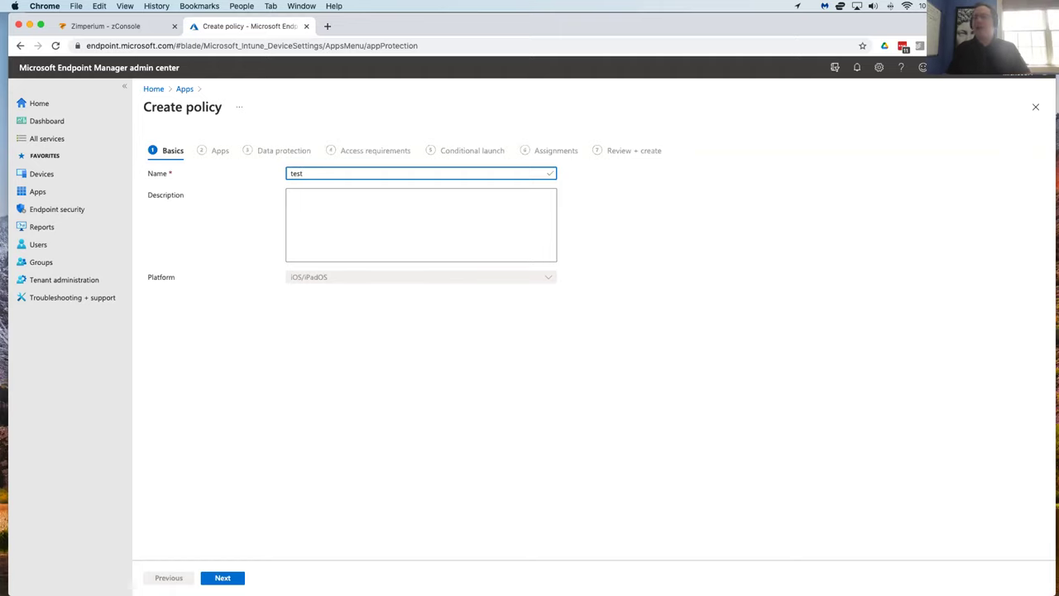
click(211, 577)
- Add Microsoft Outlook as the policy's targeted public app and continue to the data protection settings
click(390, 211)
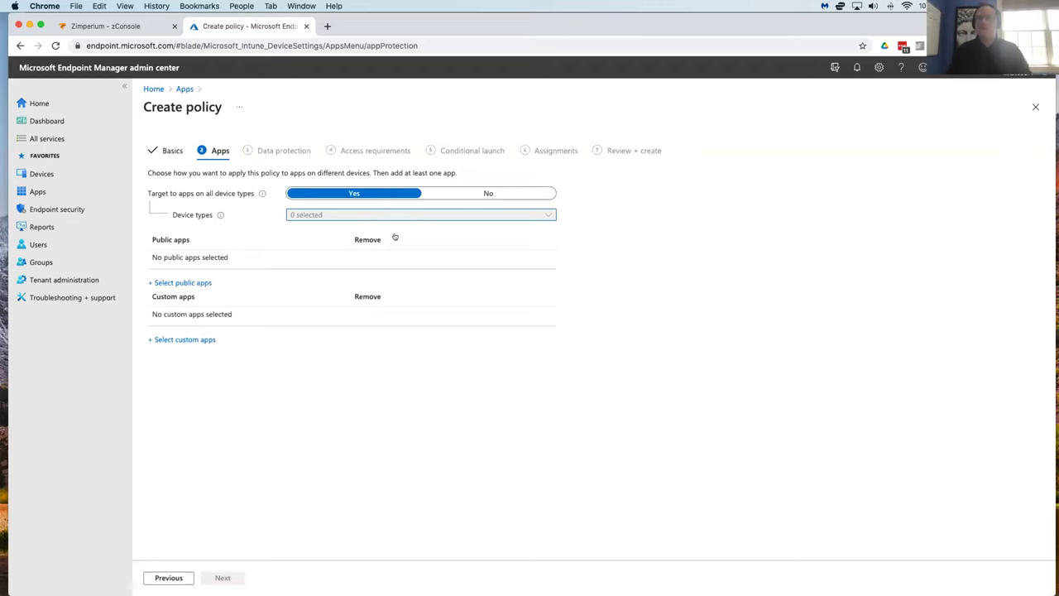
click(175, 282)
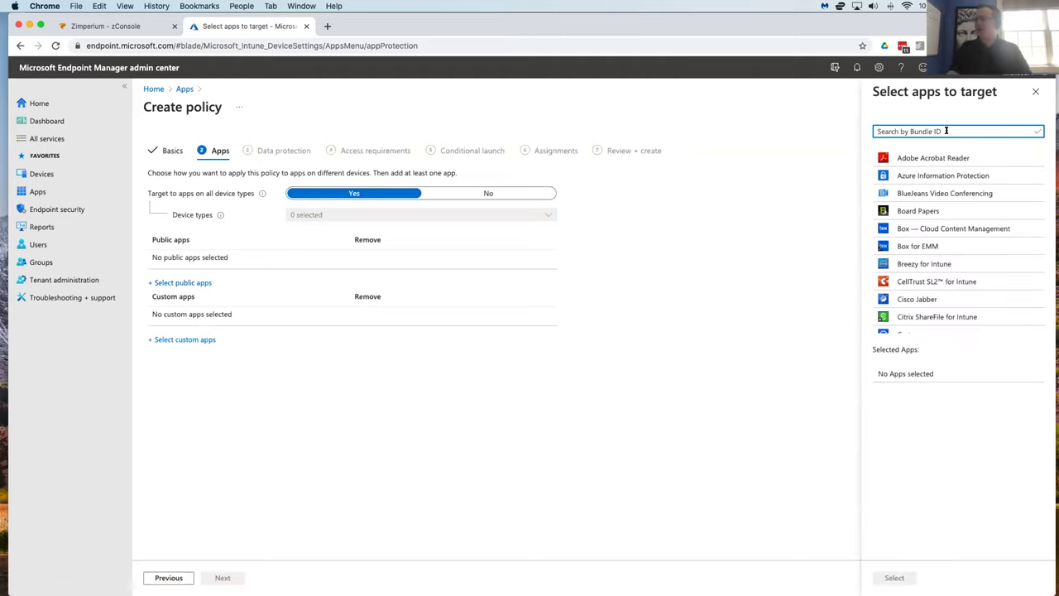
text(out)
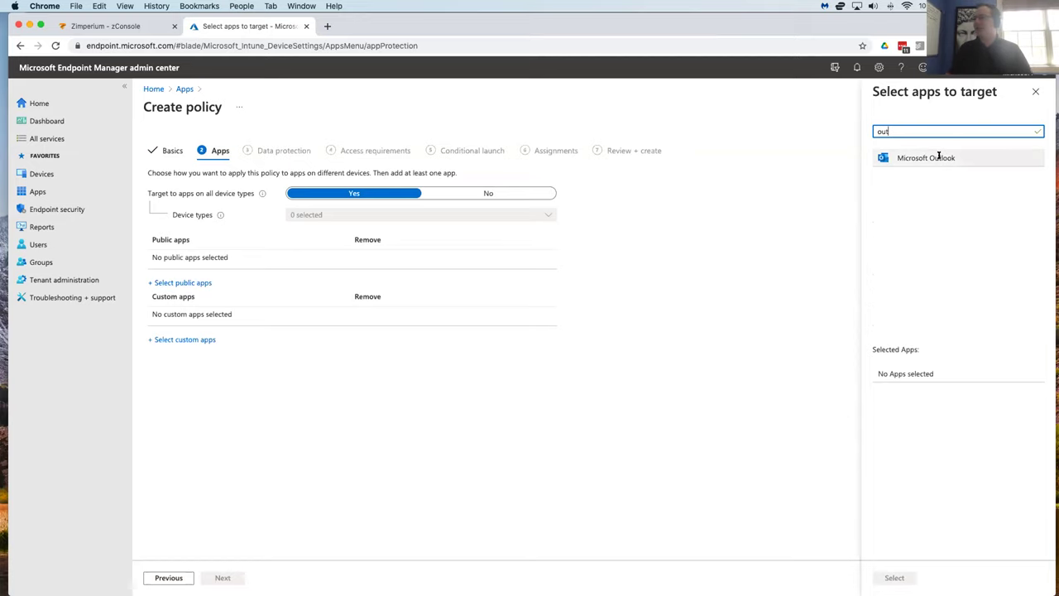
click(939, 157)
click(894, 578)
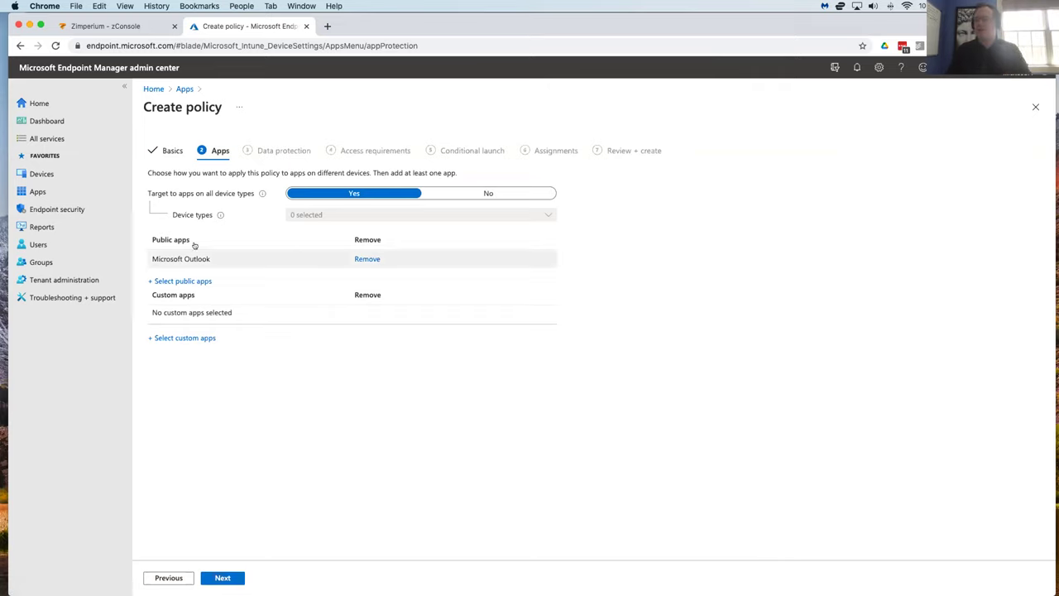
click(224, 578)
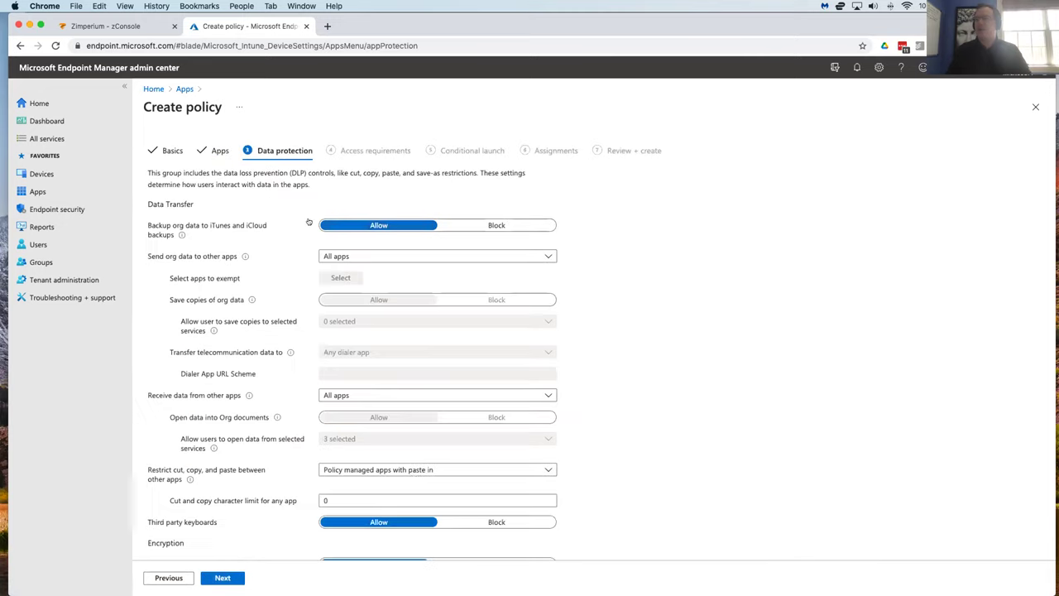
- Accept the default data protection and access requirements and continue to the conditional launch settings
scroll(347, 184, down, 1)
scroll(341, 438, down, 1)
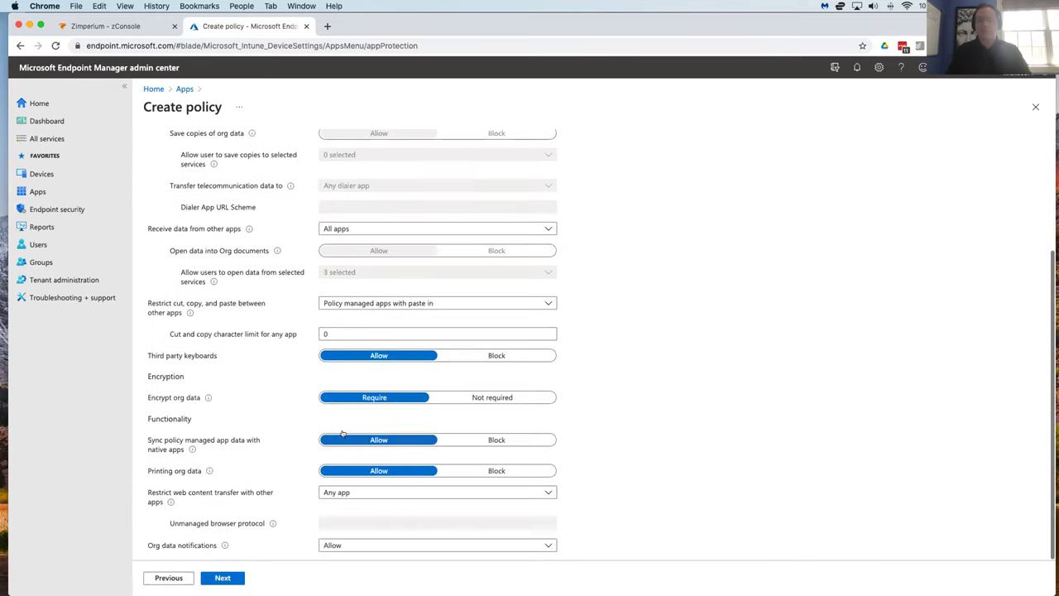
click(224, 577)
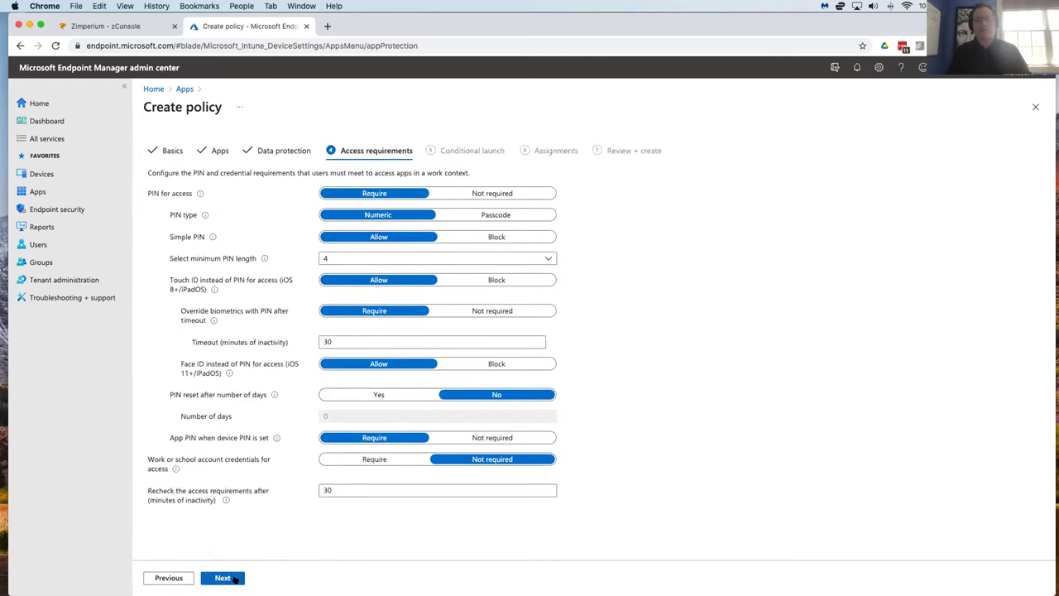
click(234, 578)
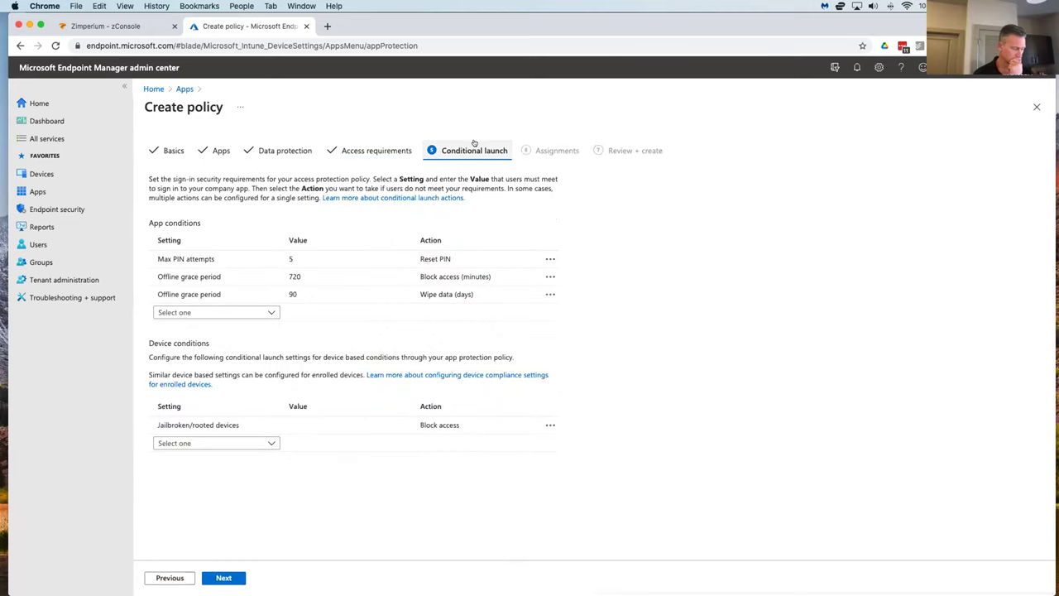
- Add a device condition for the max allowed device threat level, with value Medium and action Block access
click(203, 443)
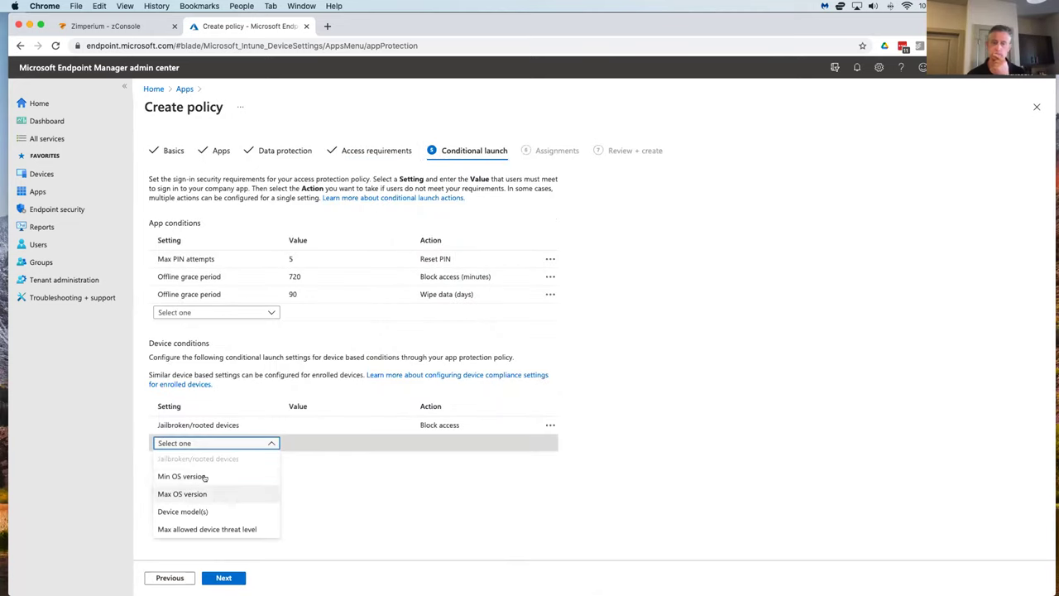
click(202, 529)
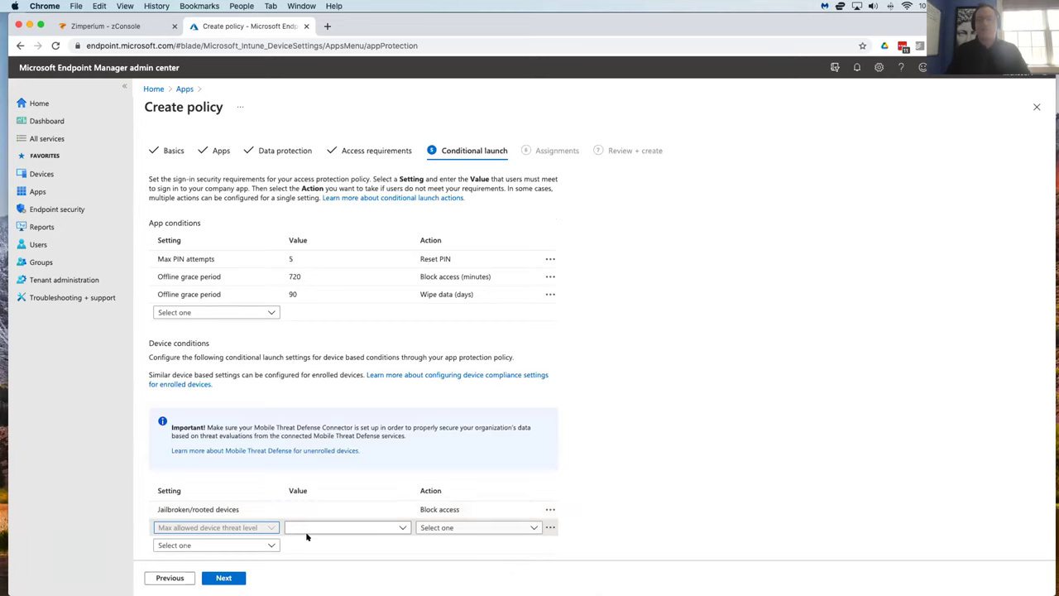
scroll(317, 526, down, 1)
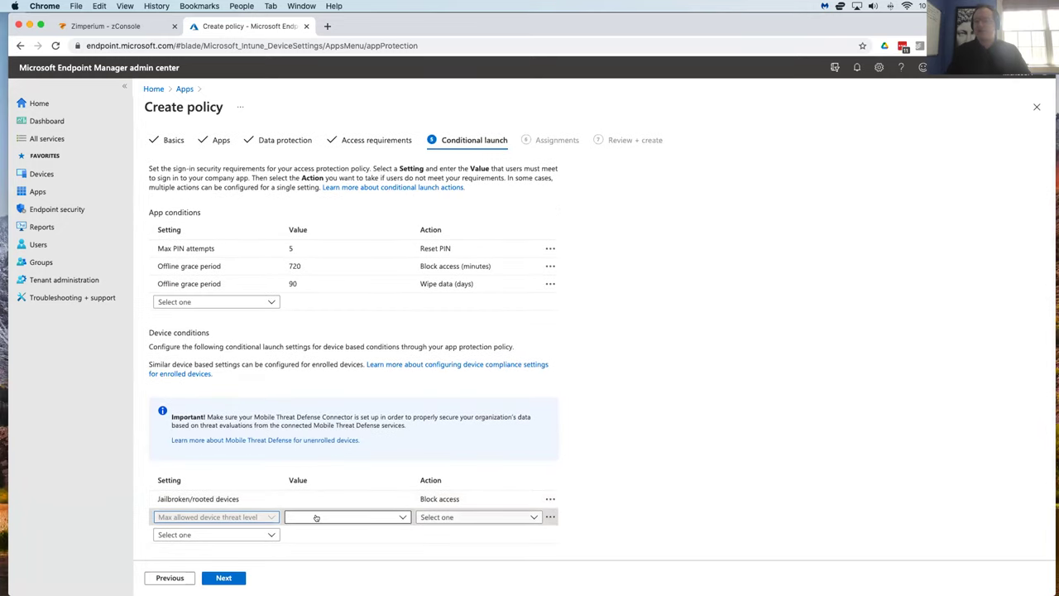
click(315, 517)
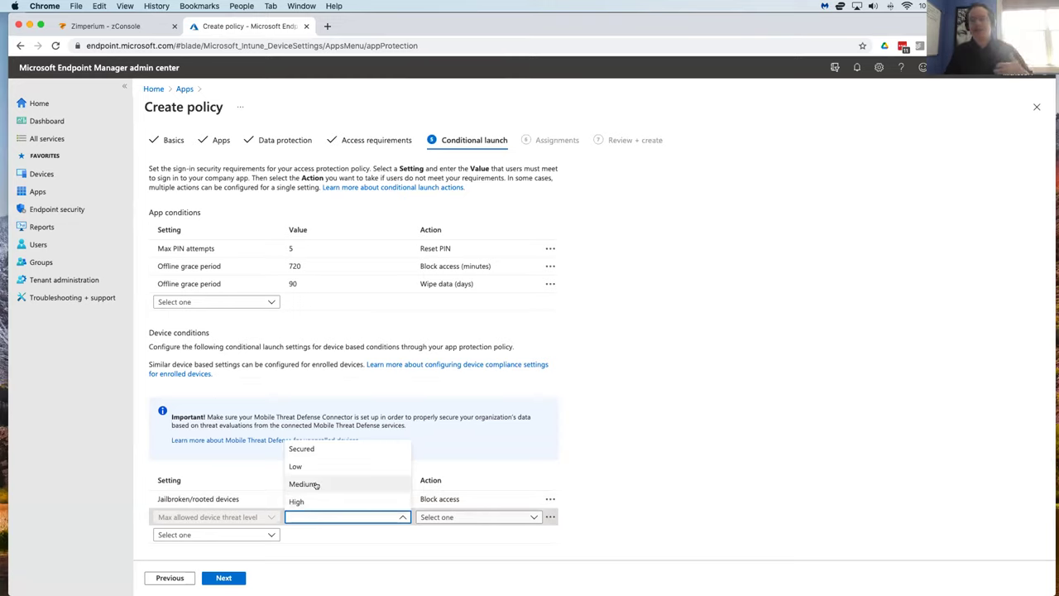
click(315, 485)
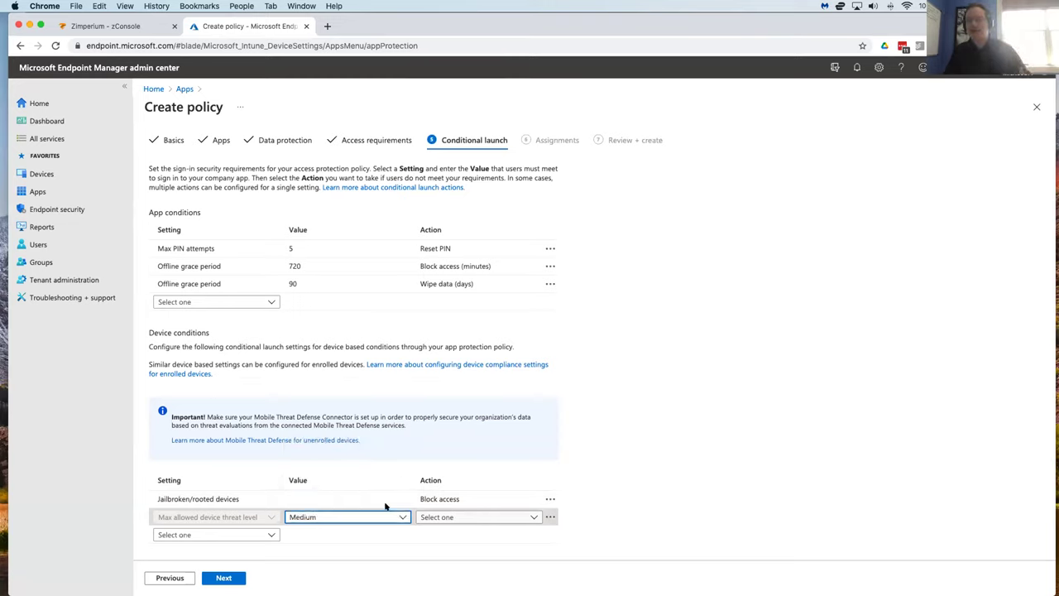
click(459, 518)
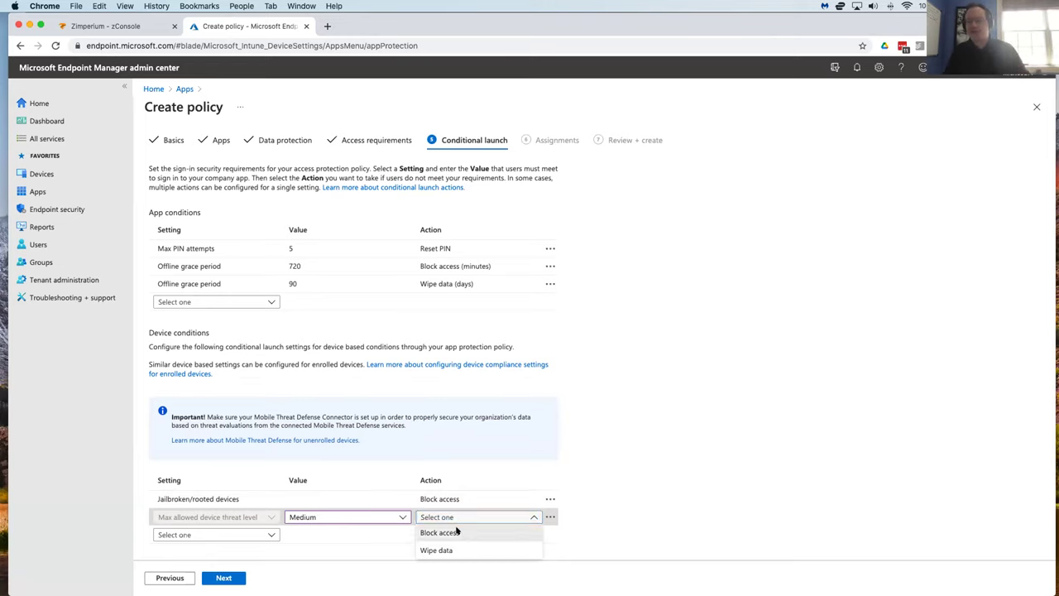
click(455, 532)
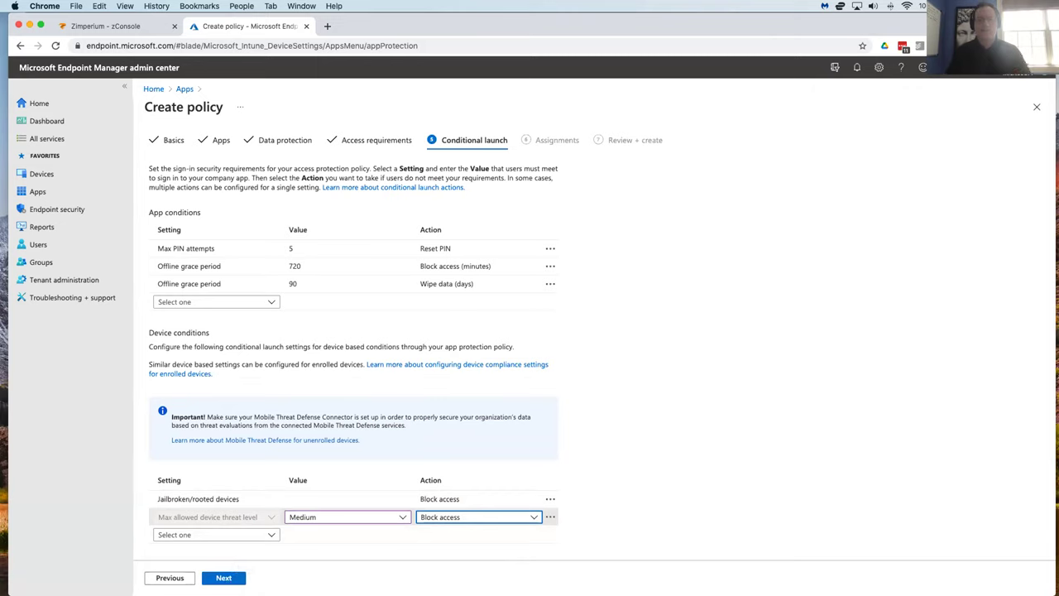
- Switch to QuickTime Player, minimize the browser window and play the recording "MAM Conditional Launch - iOS.mp4"
key(super+Tab)
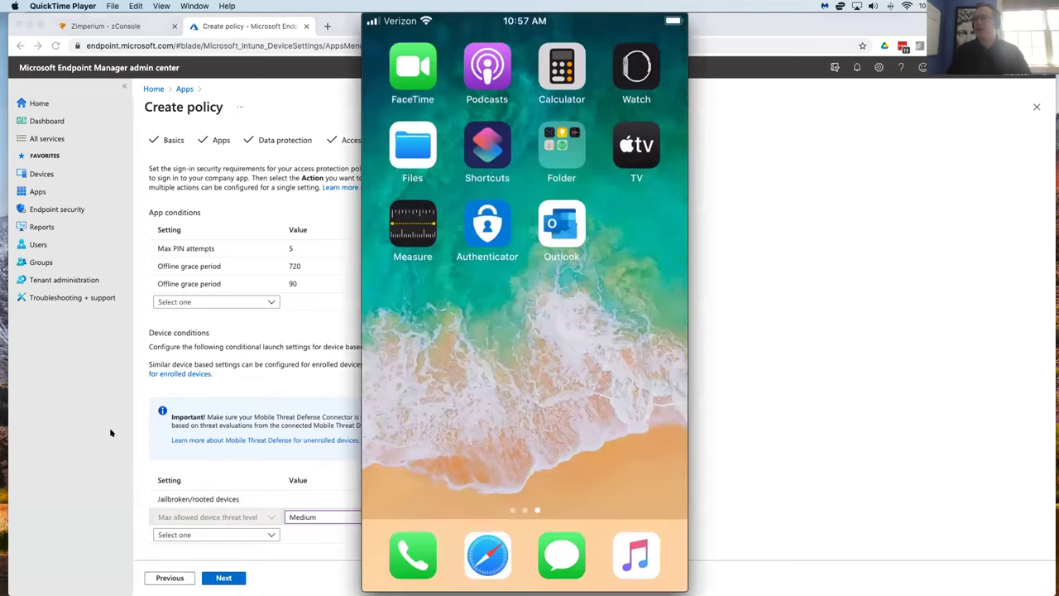
click(29, 23)
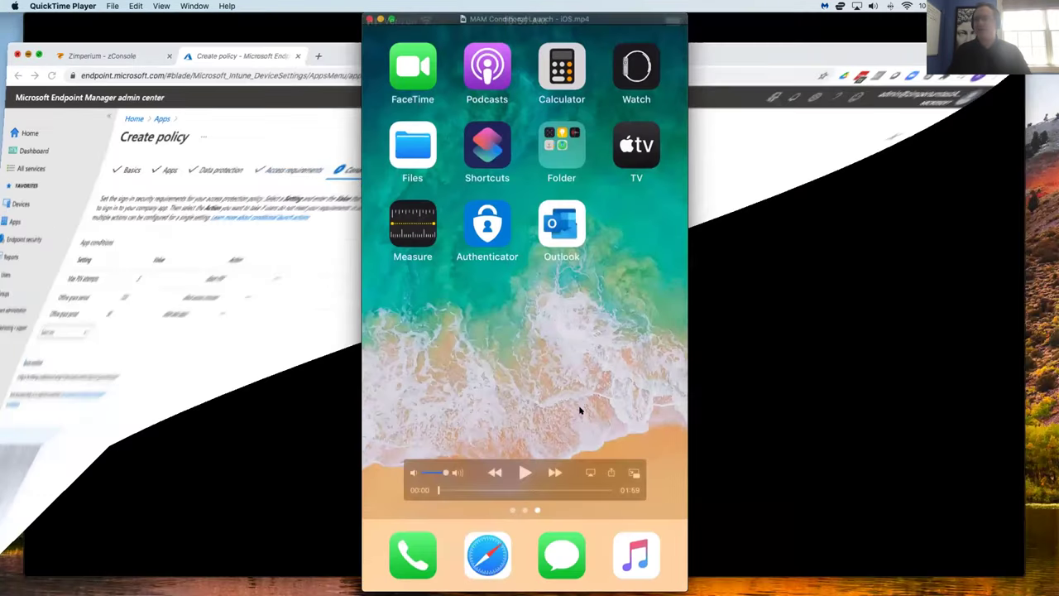
click(524, 472)
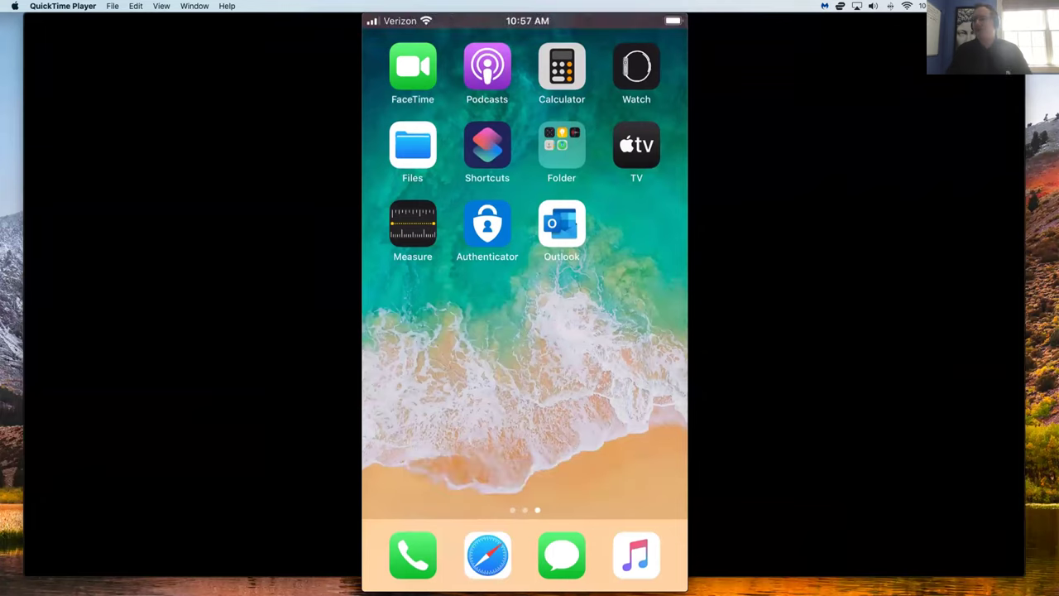
- Skip the recording ahead to 00:15 and resume playback to view the zIPS installation from the App Store
mouse_move(443, 525)
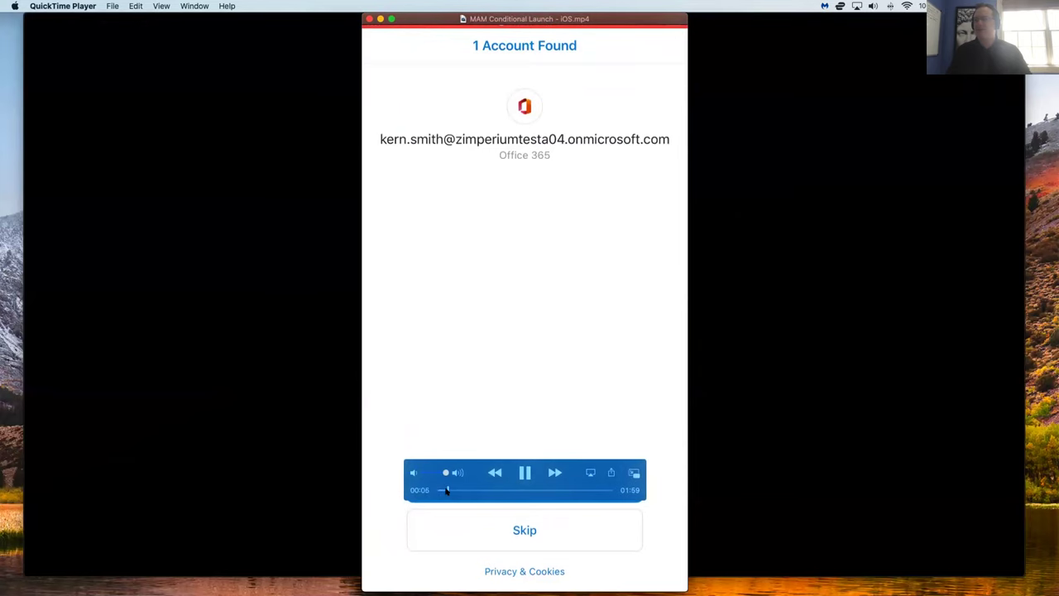
drag(447, 490, 457, 490)
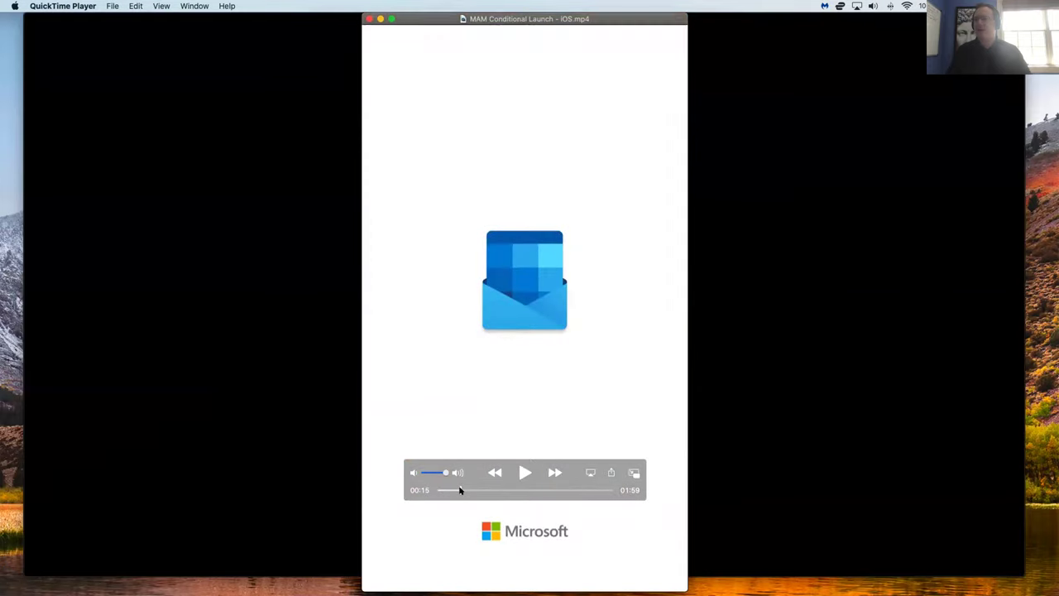
key(space)
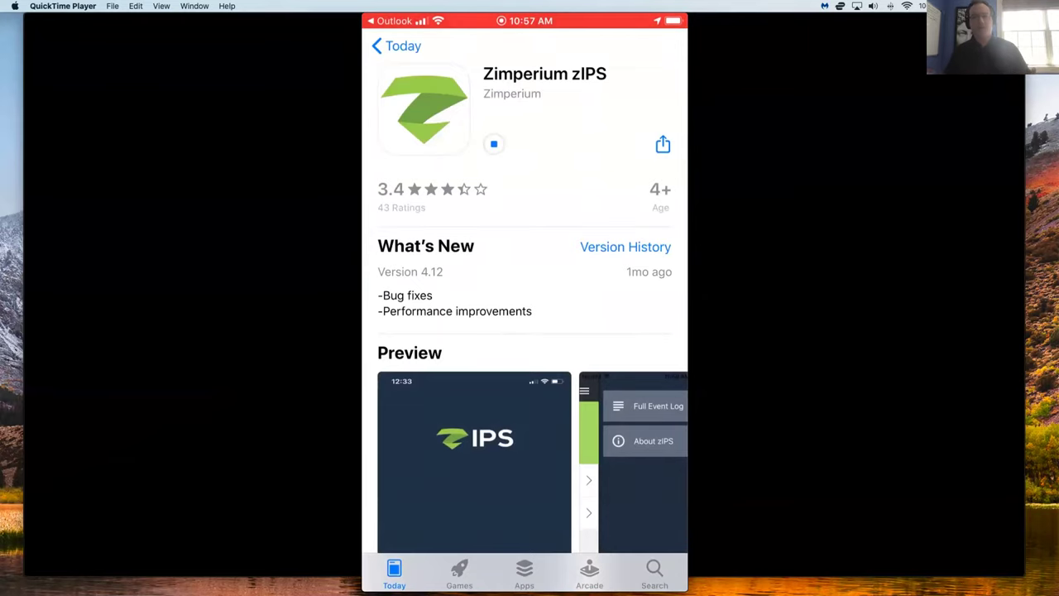
- Move the recording to 00:36, at the zIPS login options, and resume playback to view the app's activation
mouse_move(478, 490)
drag(479, 491, 490, 491)
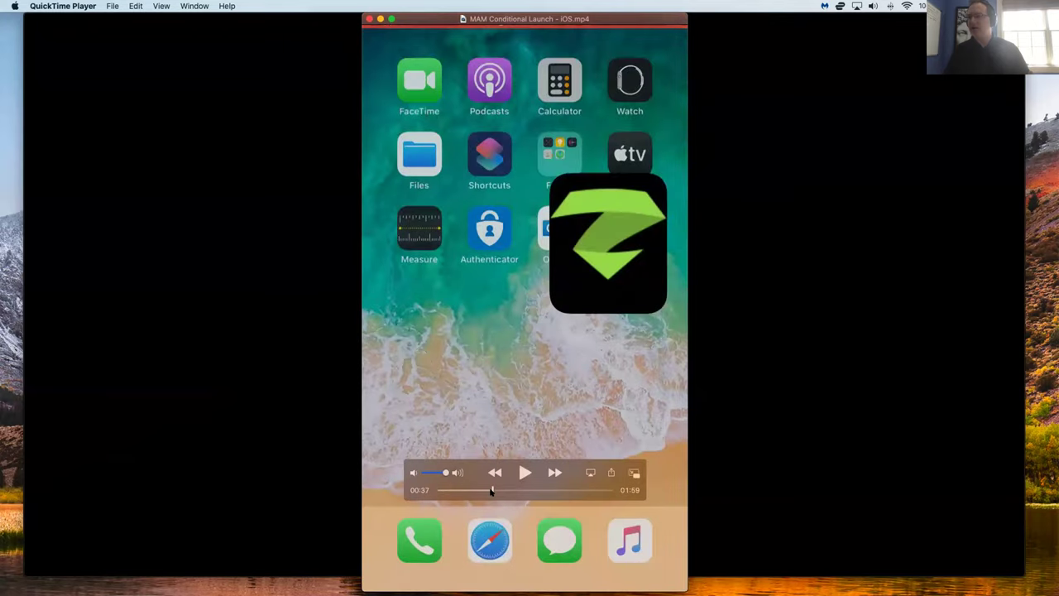
drag(490, 490, 489, 491)
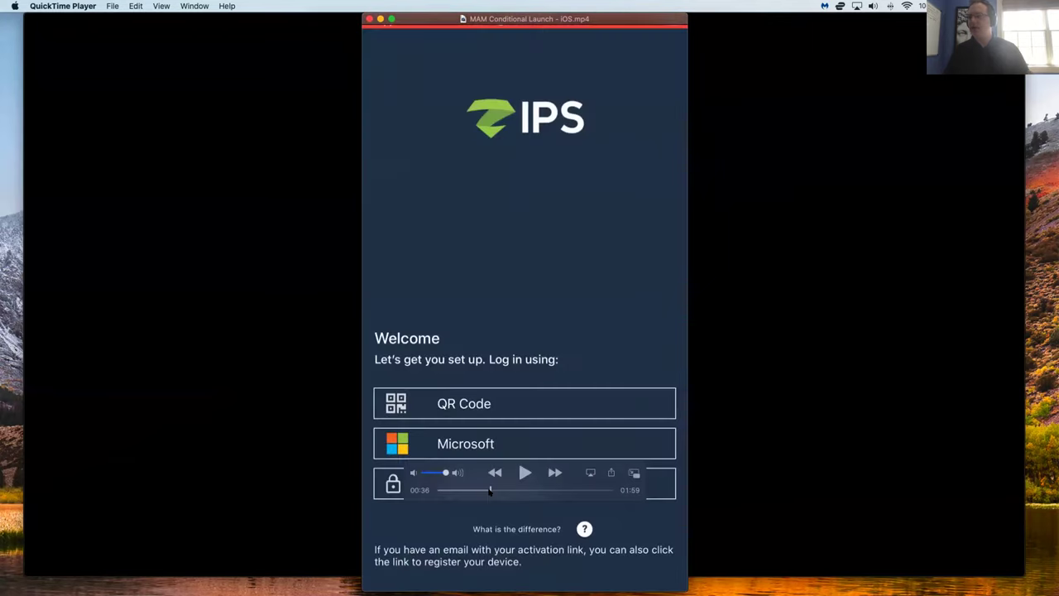
key(space)
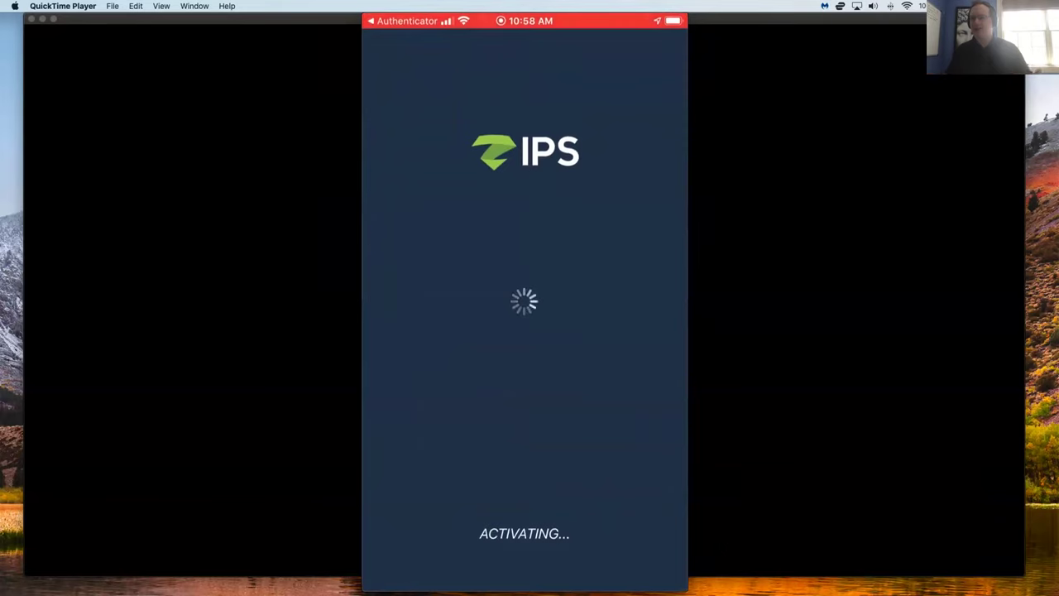
- Skip the recording ahead to 01:30, at the zIPS threat status screen, and resume playback
mouse_move(596, 524)
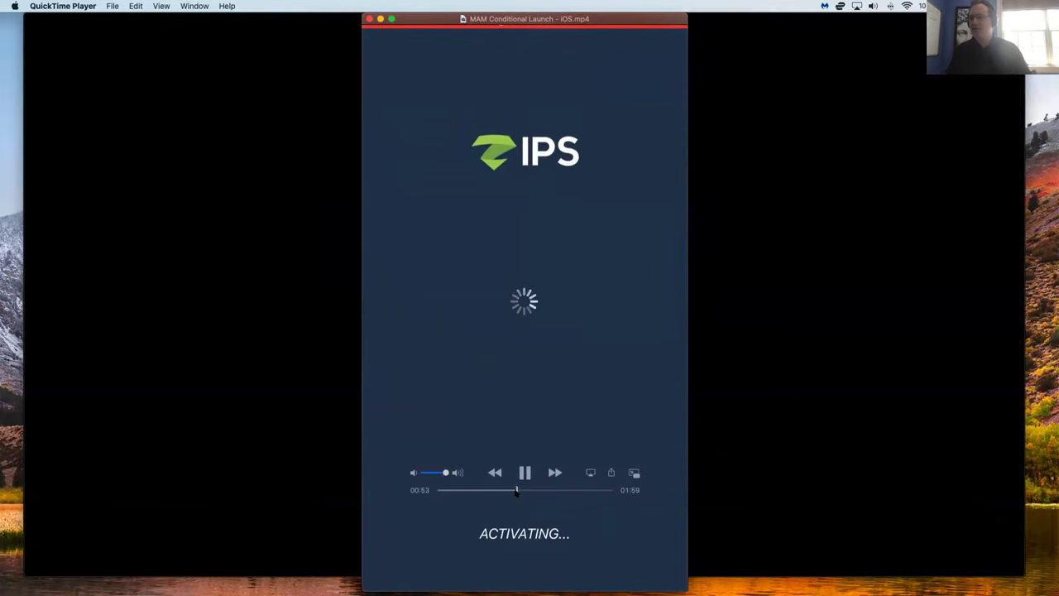
drag(535, 491, 569, 492)
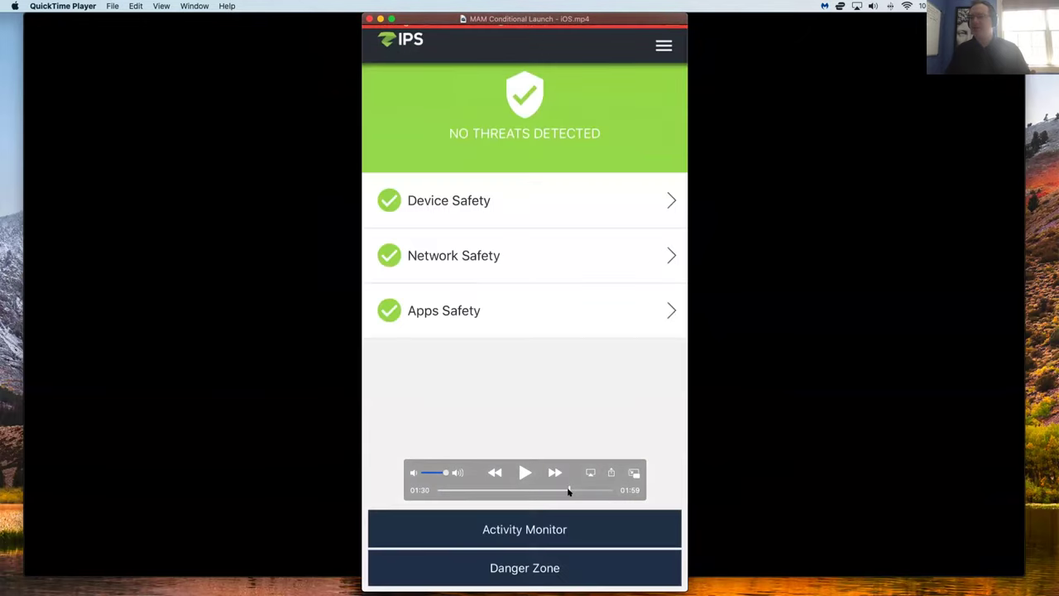
key(space)
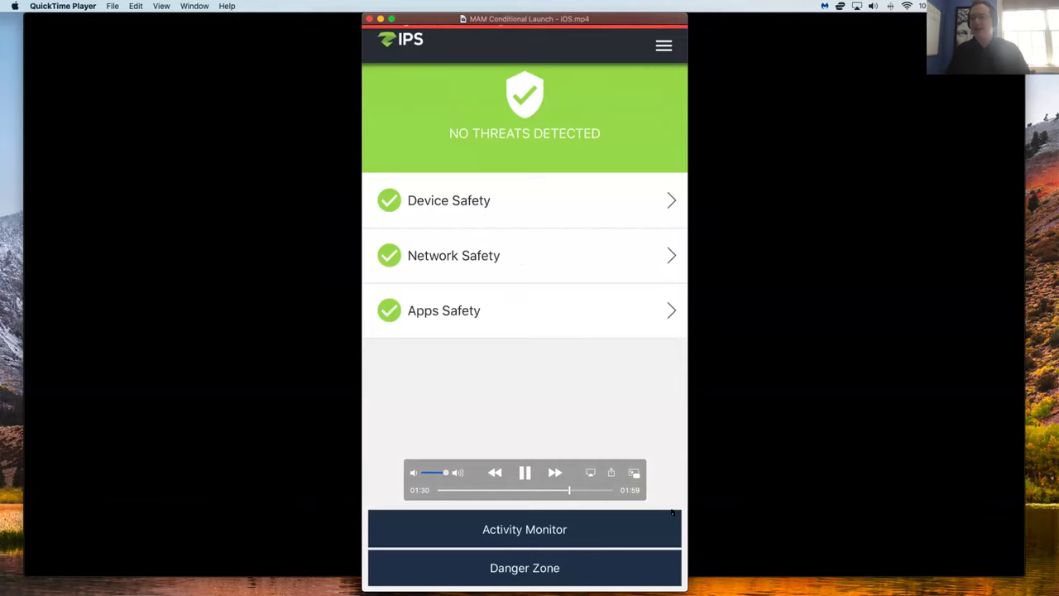